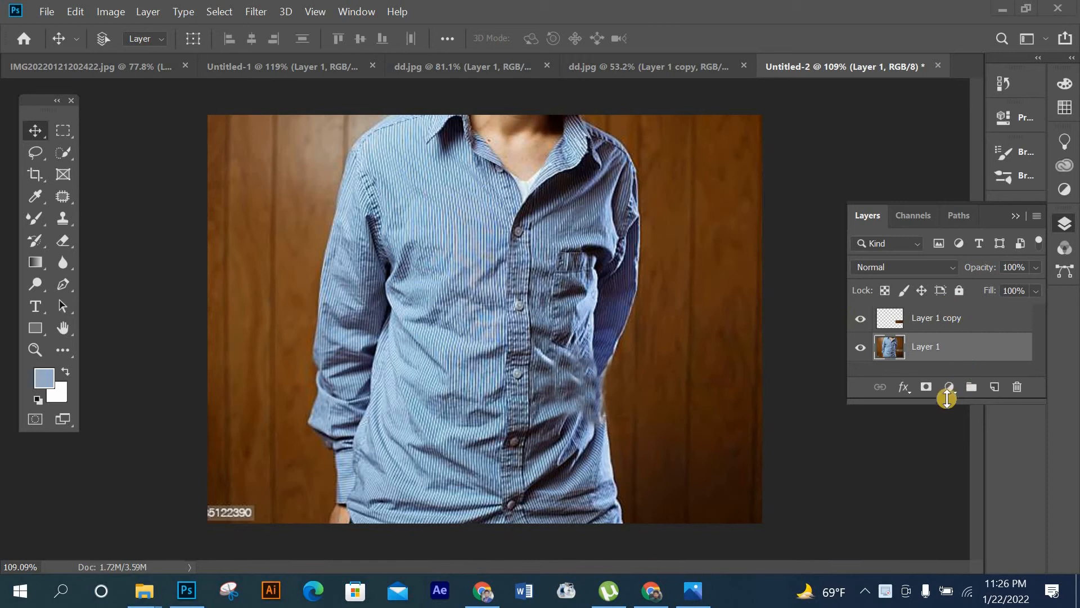
# - Duplicate Layer 1, which holds the wrinkled shirt photo, keeping the suggested name
pyautogui.rightClick(948, 352)
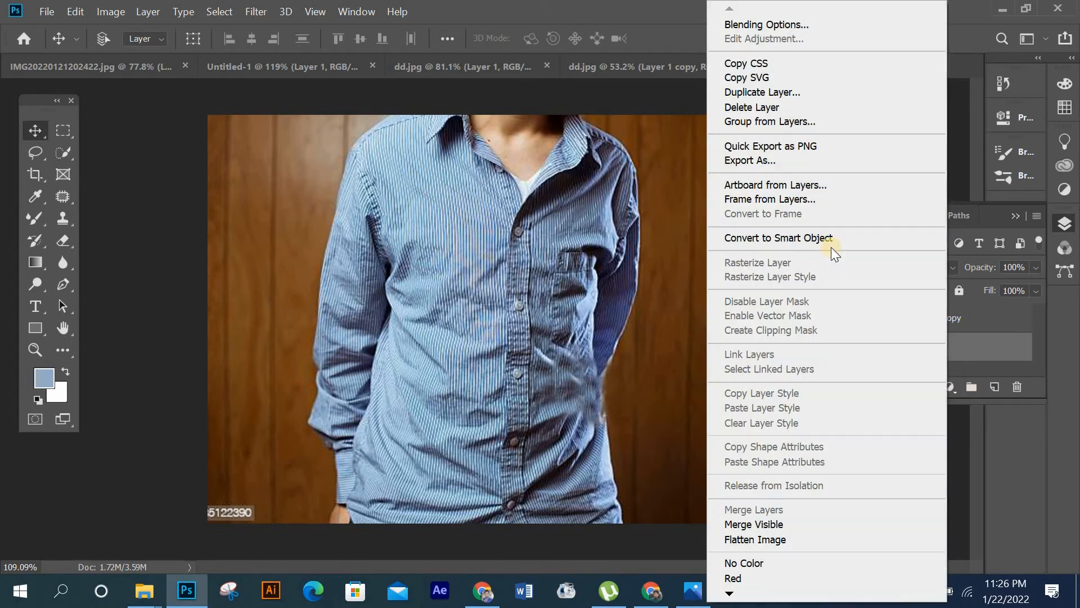
pyautogui.click(761, 91)
pyautogui.click(682, 138)
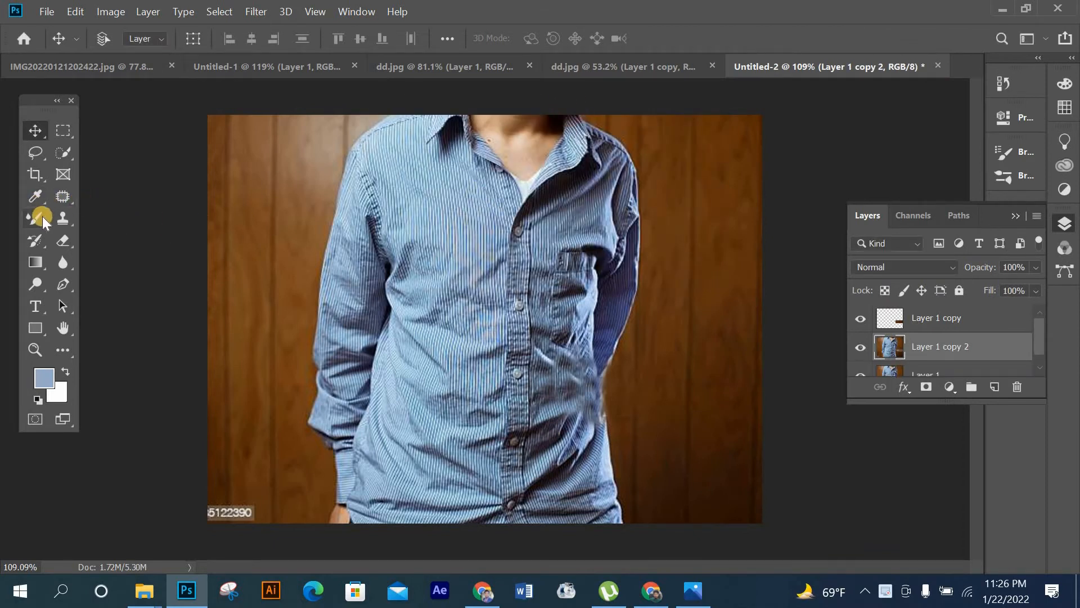
# - Sample the light blue of the shirt's chest as the paint color for the Mixer Brush
pyautogui.moveTo(40, 214)
pyautogui.mouseDown()
pyautogui.moveTo(83, 249)
pyautogui.moveTo(69, 267)
pyautogui.mouseUp()
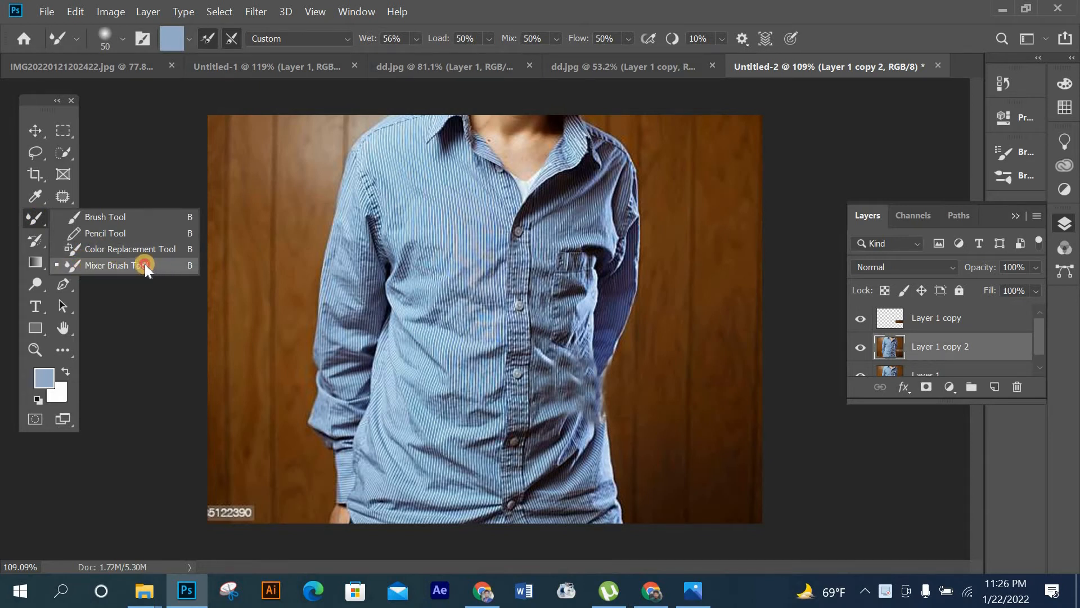
pyautogui.moveTo(122, 265); pyautogui.dragTo(122, 266)
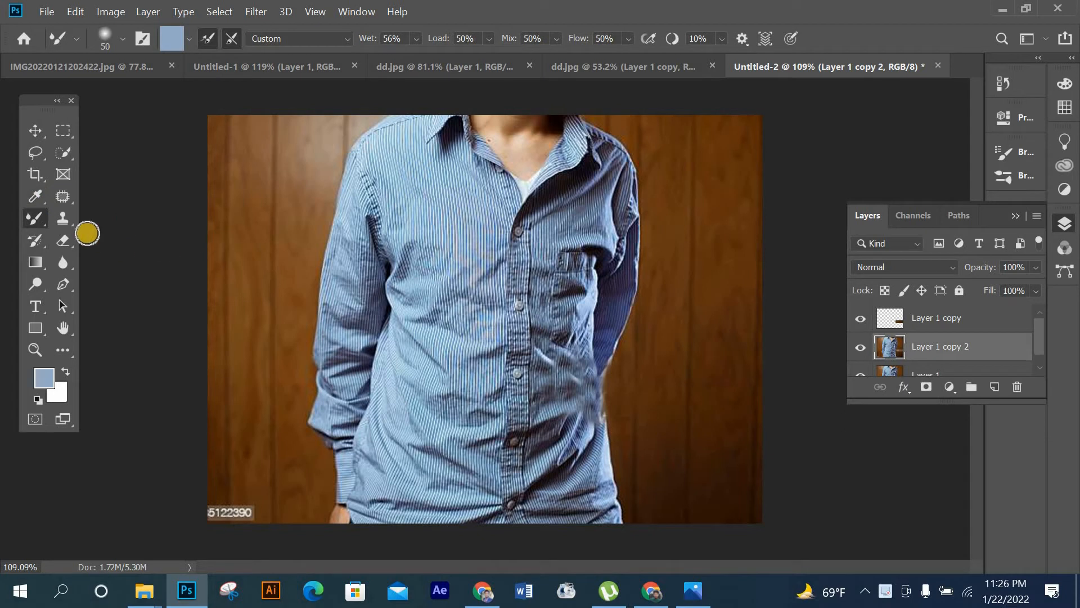
pyautogui.click(33, 194)
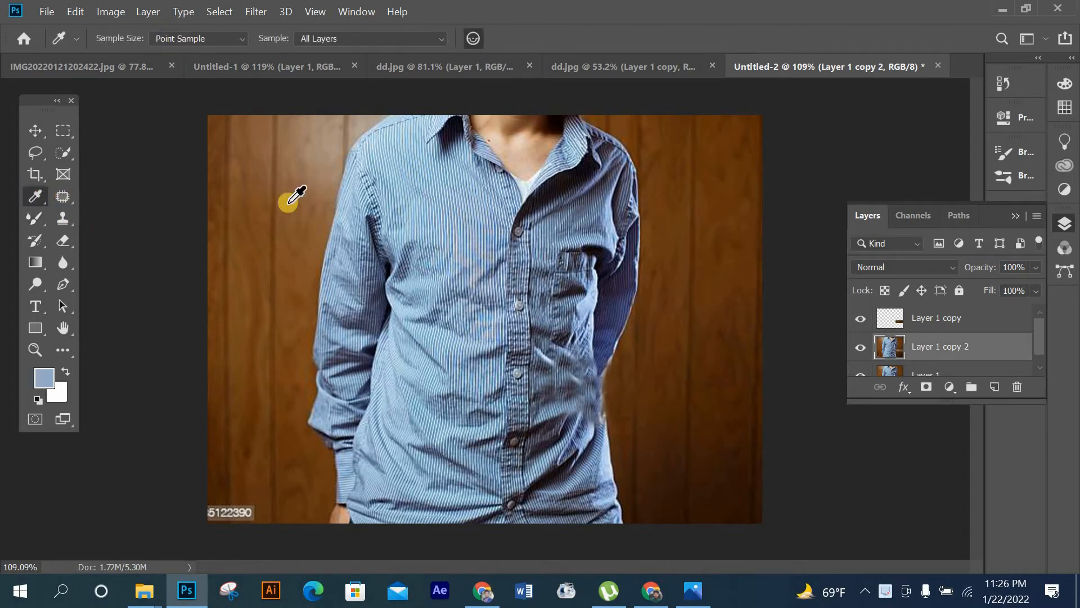
pyautogui.click(453, 193)
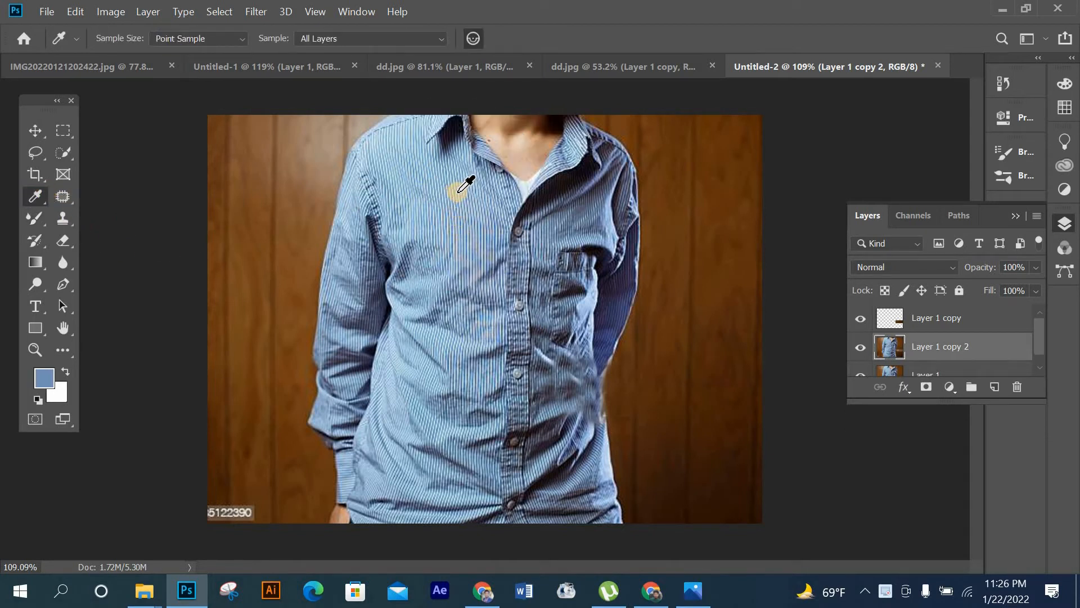
pyautogui.click(36, 221)
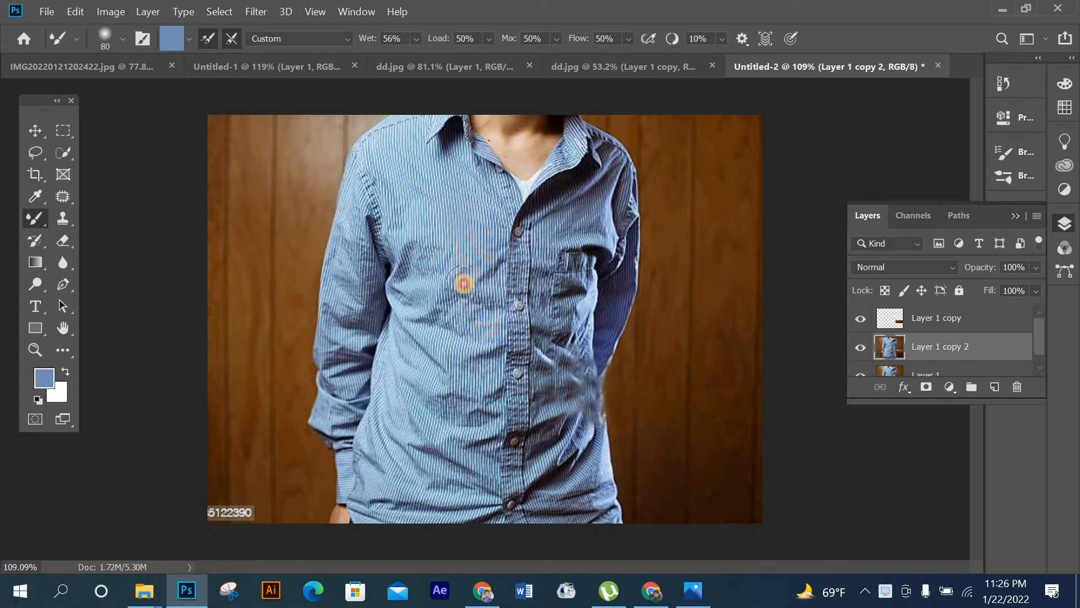
# - Smooth the chest and upper belly wrinkles on the shirt half without the pocket, using Mixer Brush strokes at size 80
pyautogui.moveTo(464, 283); pyautogui.dragTo(471, 371)
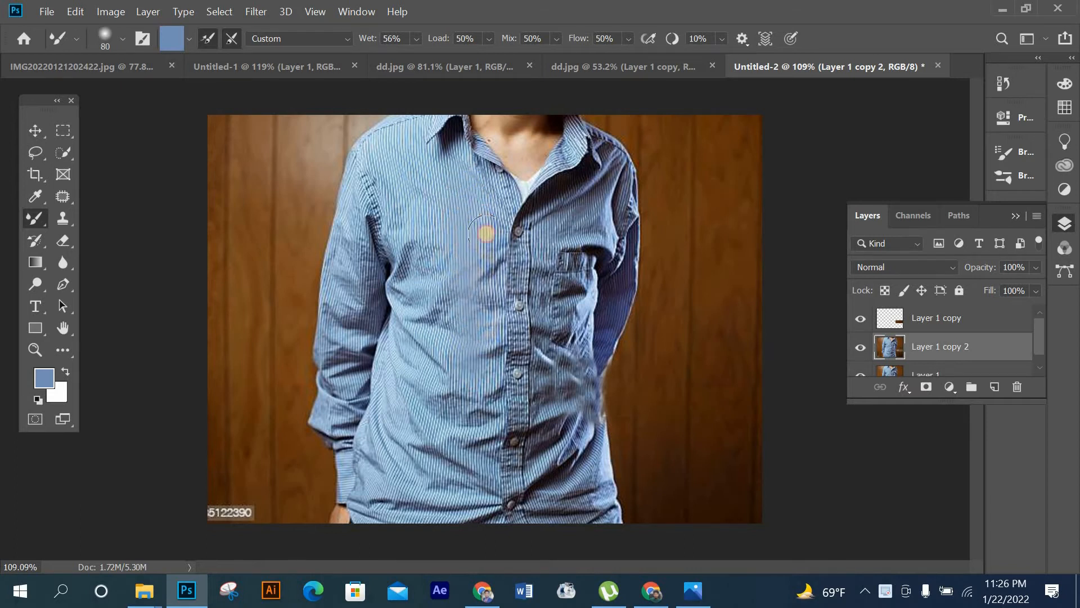
pyautogui.moveTo(485, 232); pyautogui.dragTo(490, 398)
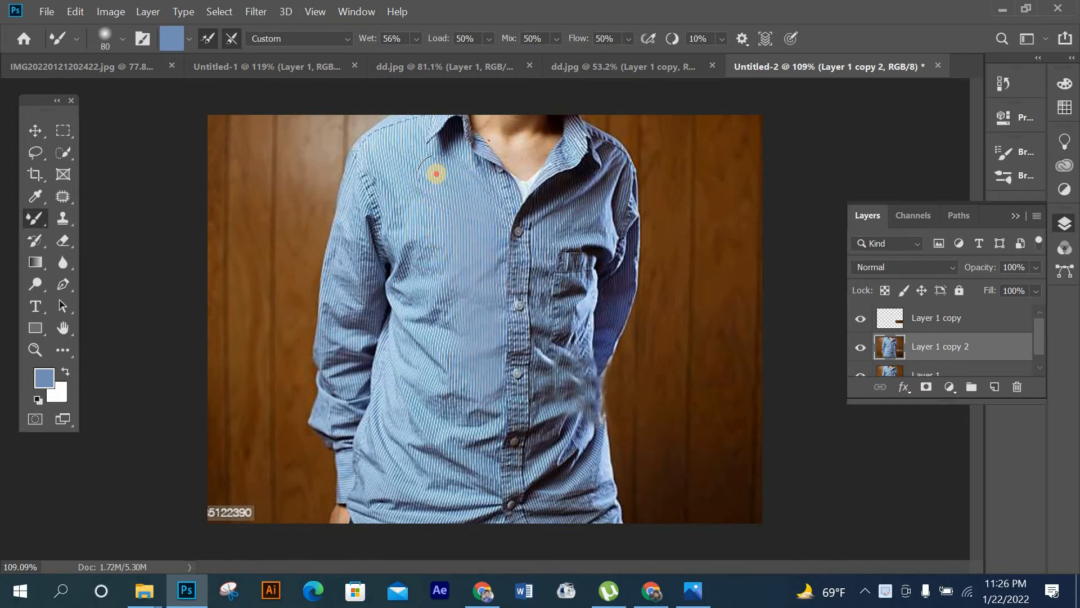
pyautogui.moveTo(436, 173); pyautogui.dragTo(451, 399)
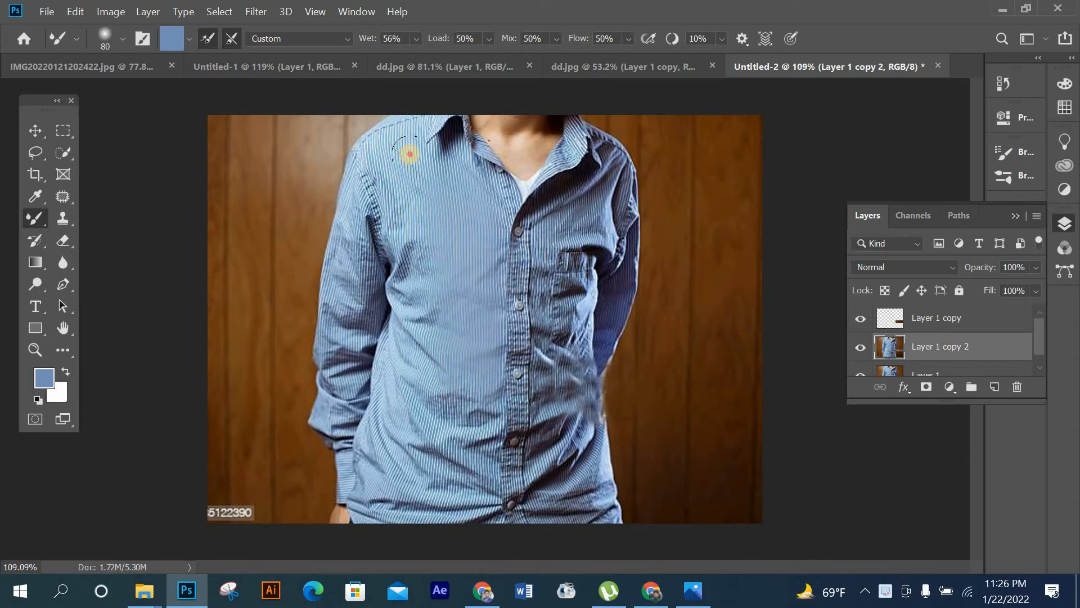
pyautogui.moveTo(429, 279); pyautogui.dragTo(432, 393)
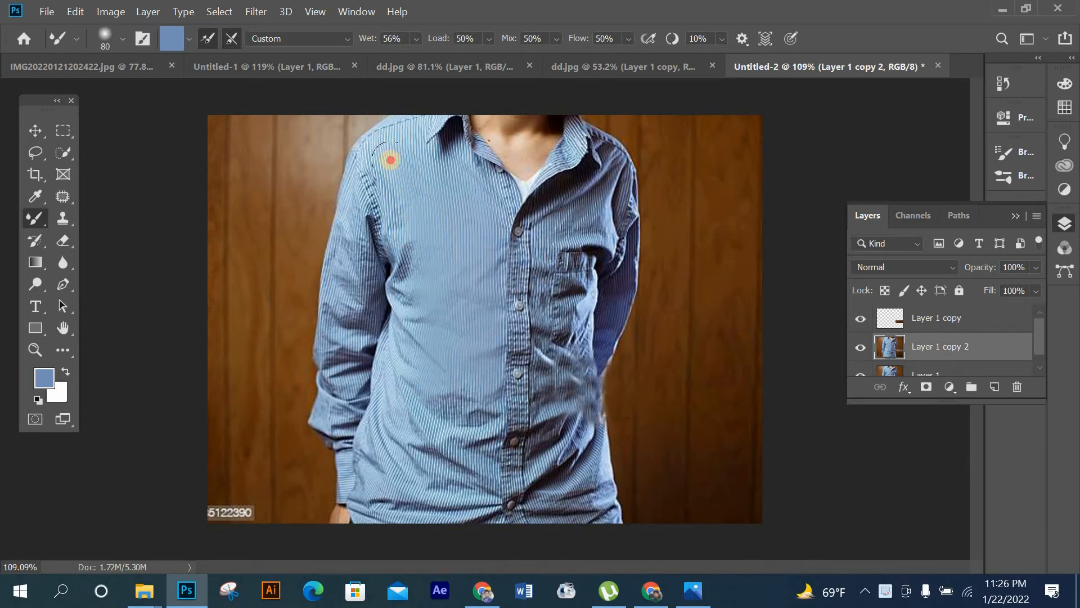
pyautogui.moveTo(408, 304); pyautogui.dragTo(417, 421)
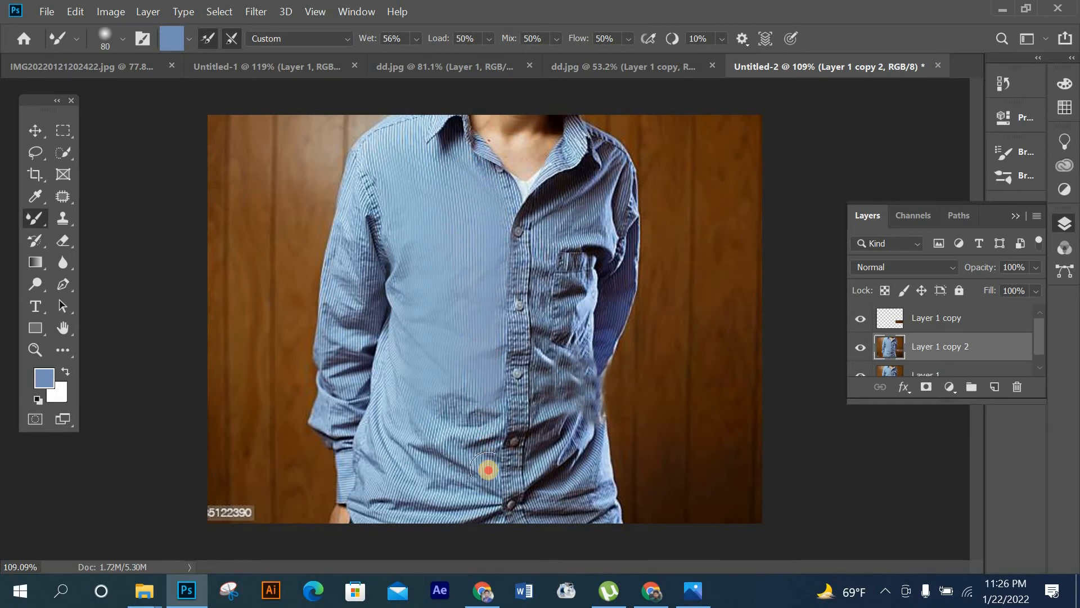
# - Smooth the lower shirt wrinkles down to the hem and side edge on the half without the pocket
pyautogui.moveTo(460, 378)
pyautogui.mouseDown()
pyautogui.moveTo(475, 491)
pyautogui.moveTo(446, 400)
pyautogui.moveTo(442, 506)
pyautogui.mouseUp()
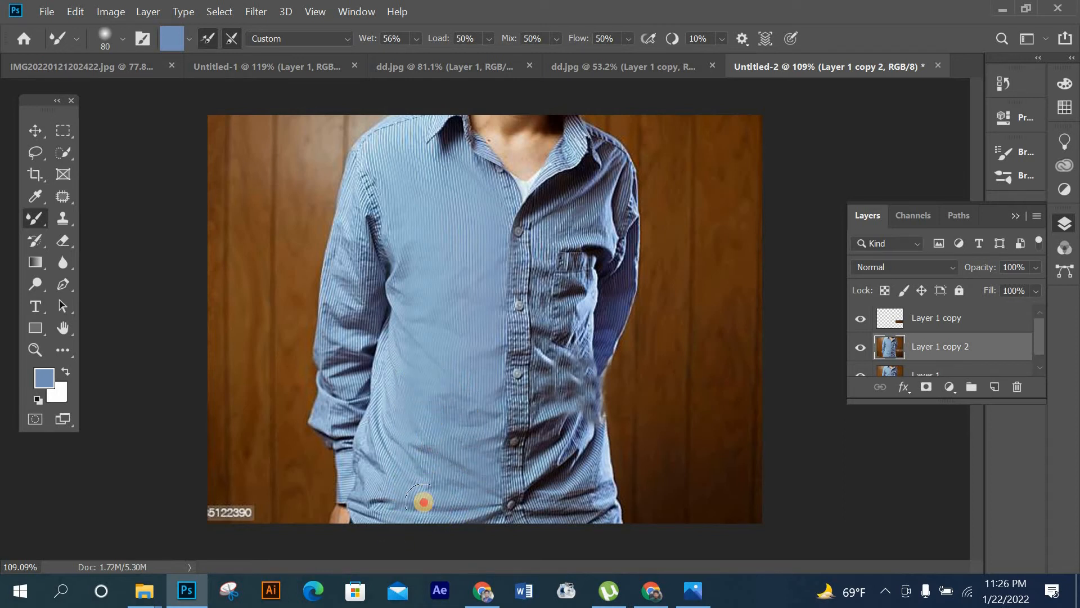
pyautogui.click(424, 502)
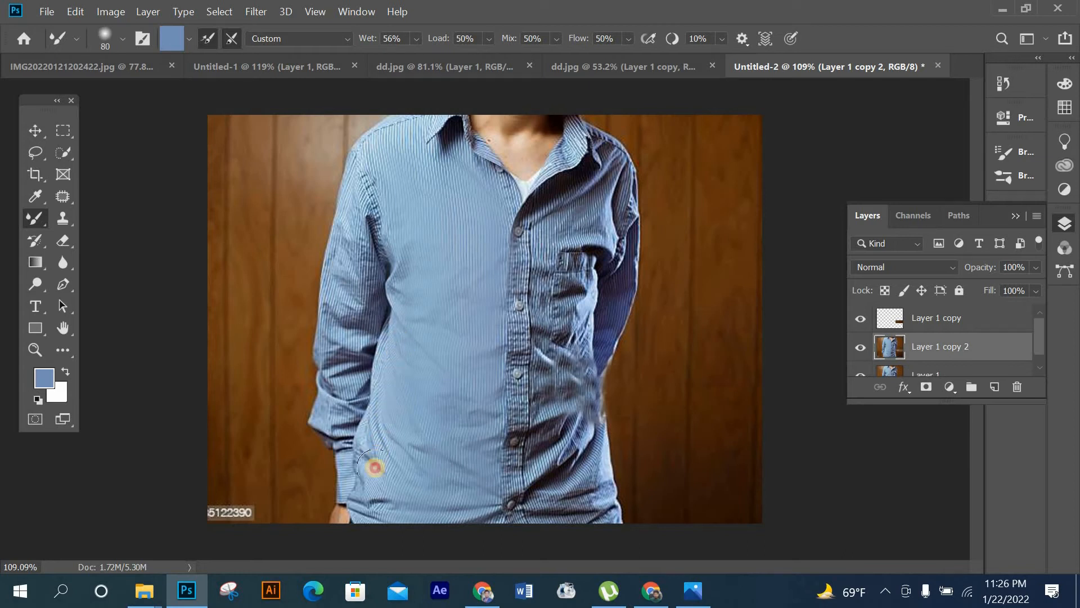
pyautogui.moveTo(375, 466); pyautogui.dragTo(374, 517)
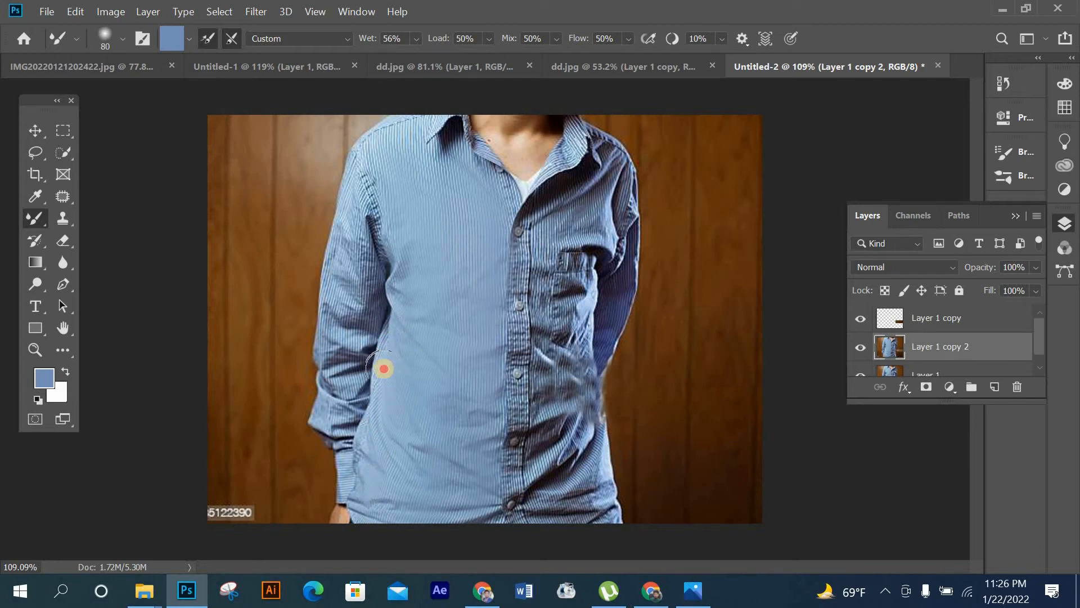
pyautogui.moveTo(384, 369); pyautogui.dragTo(357, 515)
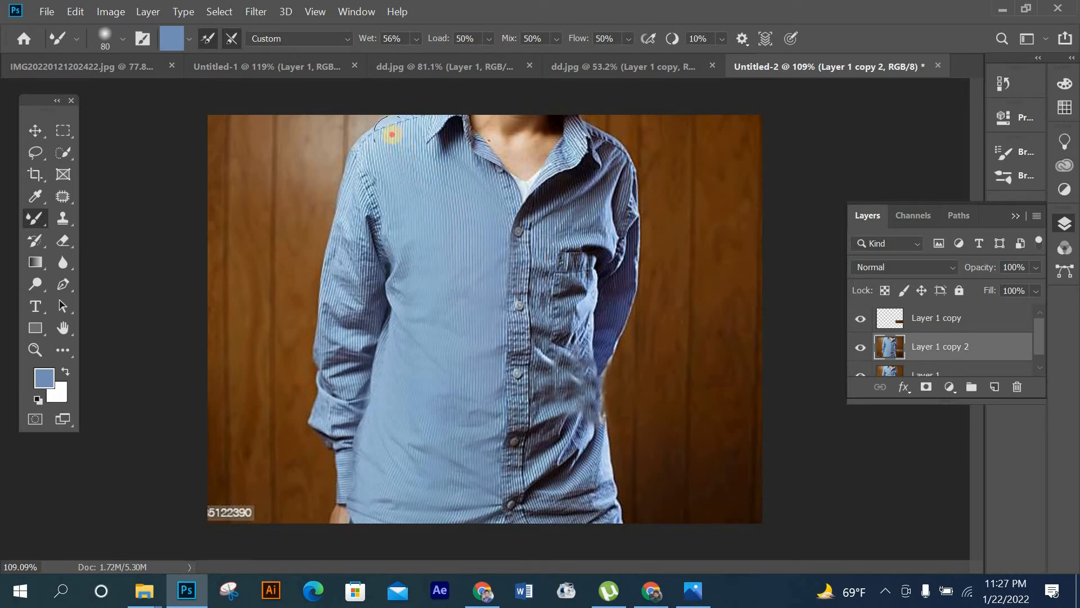
# - Smooth the creases along the sleeve, shoulder and collar on the shirt half without the pocket
pyautogui.moveTo(356, 200); pyautogui.dragTo(352, 375)
pyautogui.moveTo(369, 292)
pyautogui.mouseDown()
pyautogui.moveTo(352, 353)
pyautogui.moveTo(343, 251)
pyautogui.moveTo(332, 416)
pyautogui.moveTo(350, 466)
pyautogui.moveTo(371, 447)
pyautogui.mouseUp()
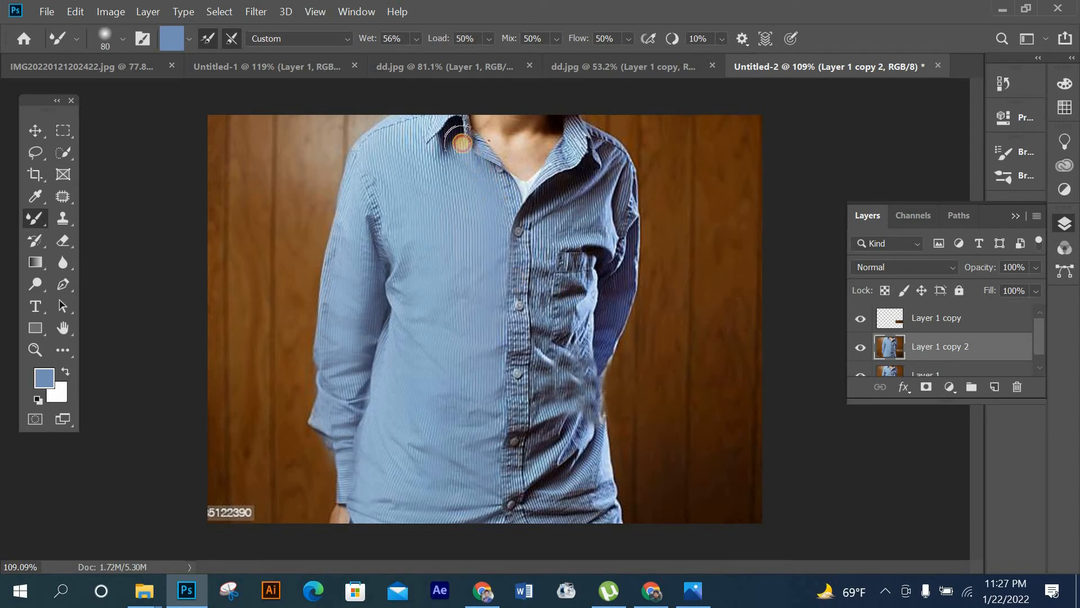
pyautogui.moveTo(436, 131)
pyautogui.mouseDown()
pyautogui.moveTo(400, 135)
pyautogui.moveTo(387, 167)
pyautogui.mouseUp()
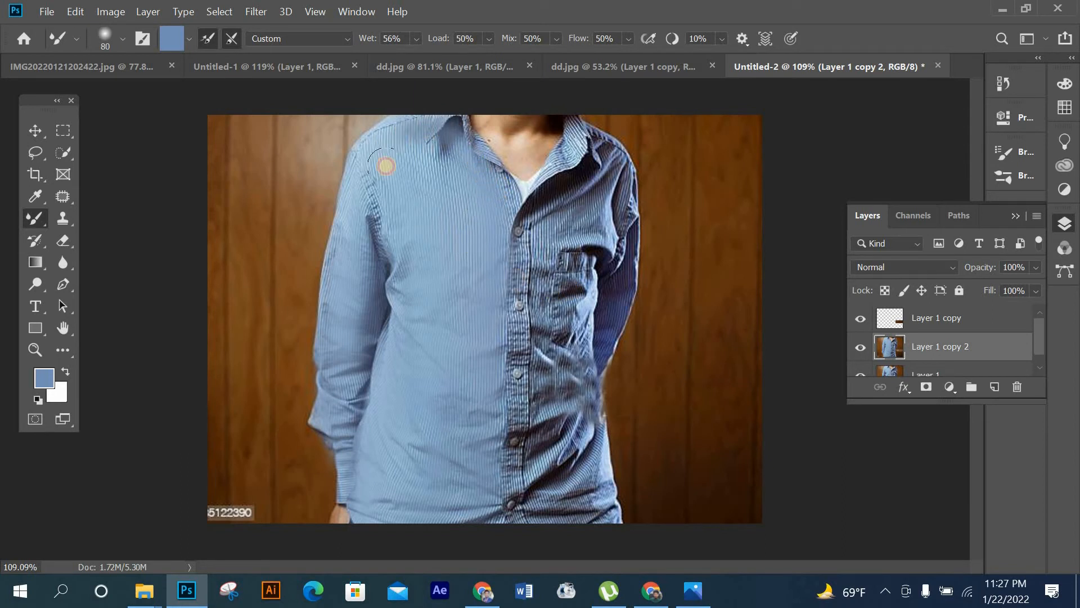
# - Toggle the visibility of Layer 1 copy 2 to compare the smoothed shirt with the original
pyautogui.click(857, 348)
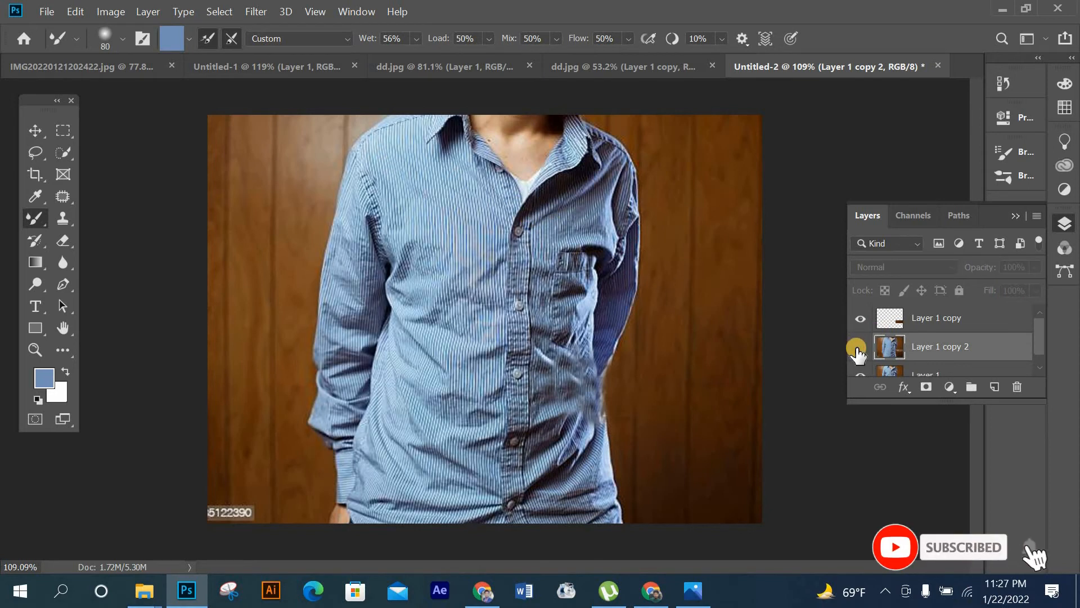
pyautogui.click(858, 349)
pyautogui.click(857, 349)
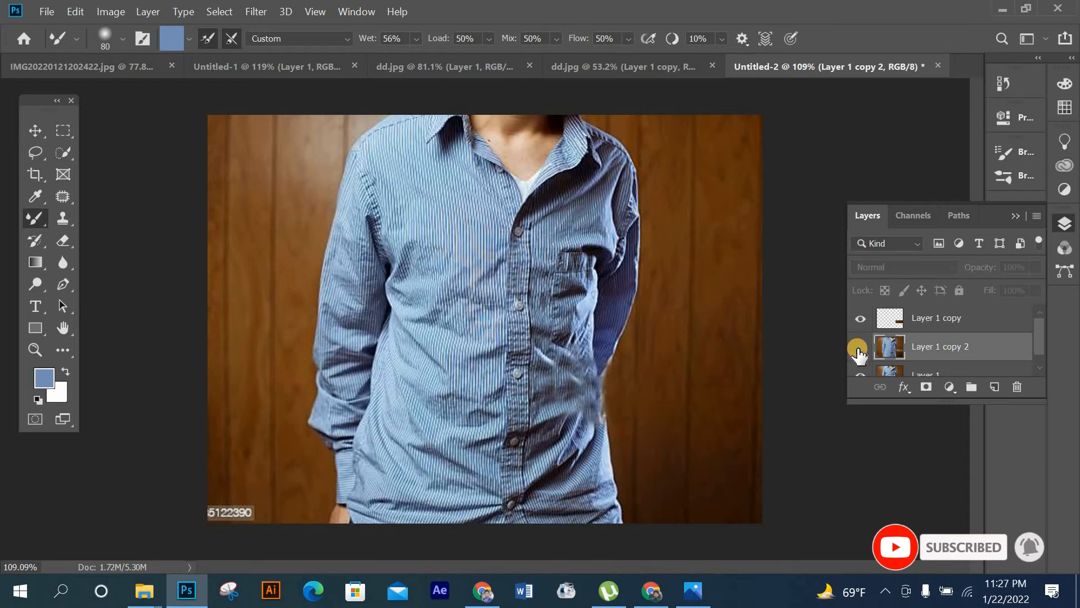
pyautogui.click(857, 349)
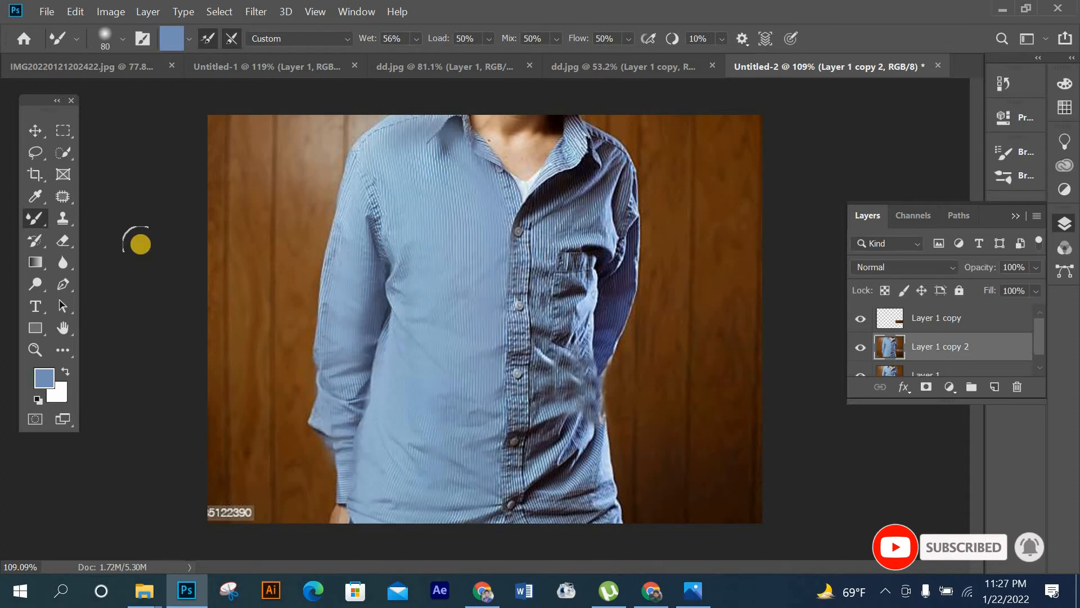
# - Sample a blue from the shirt above the pocket and smooth the upper chest there with the Mixer Brush
pyautogui.click(34, 198)
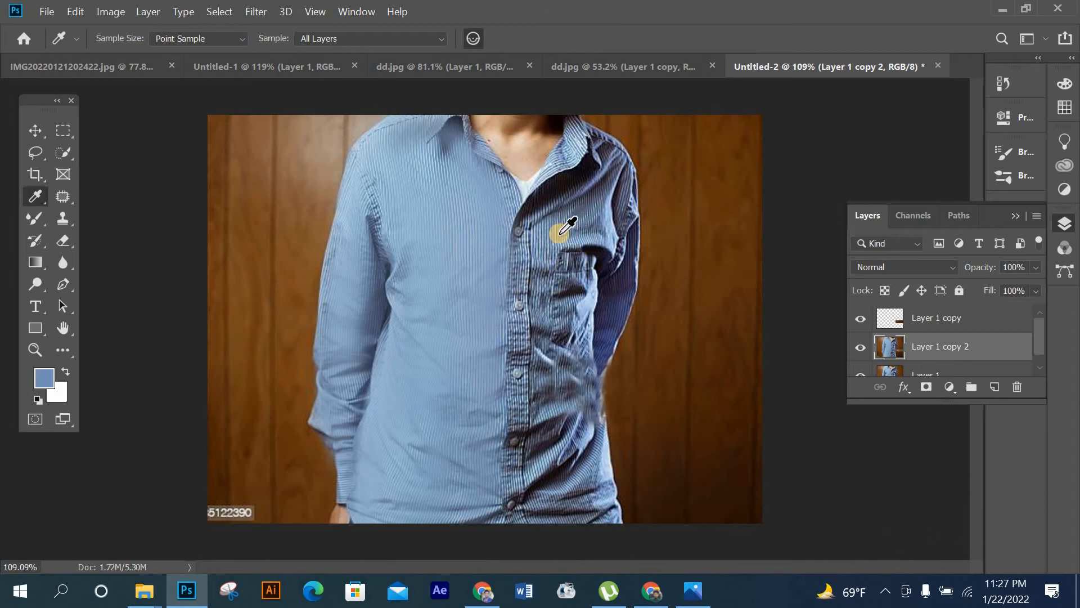
pyautogui.click(35, 220)
pyautogui.moveTo(600, 186)
pyautogui.mouseDown()
pyautogui.moveTo(567, 243)
pyautogui.moveTo(560, 205)
pyautogui.moveTo(550, 251)
pyautogui.mouseUp()
pyautogui.moveTo(607, 164)
pyautogui.mouseDown()
pyautogui.moveTo(579, 208)
pyautogui.moveTo(609, 164)
pyautogui.moveTo(540, 193)
pyautogui.moveTo(543, 228)
pyautogui.mouseUp()
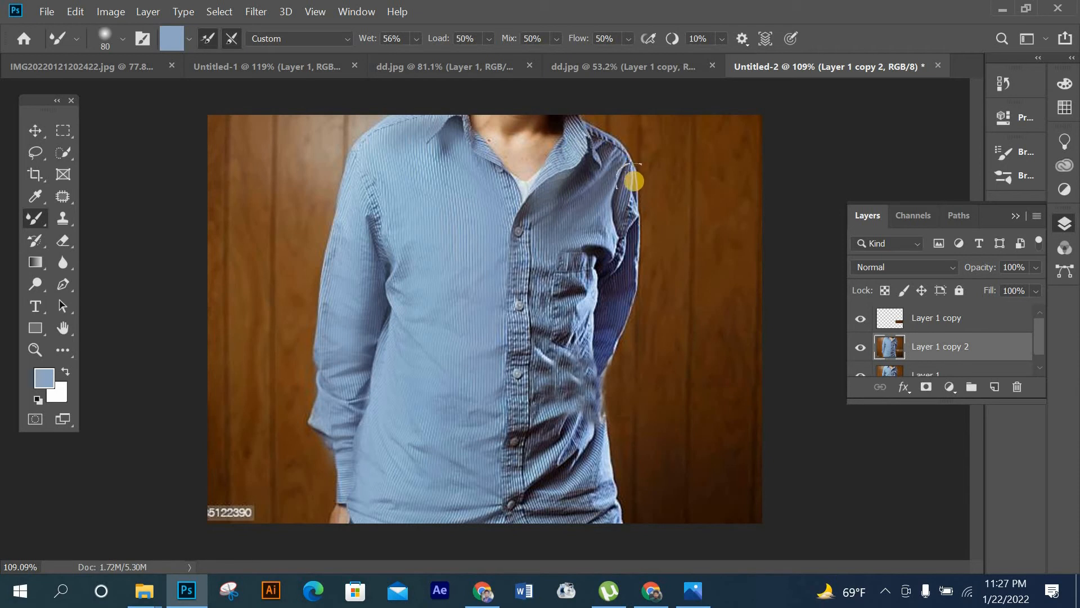
# - Smooth the strip between the button placket and the pocket from collar to hem with the Mixer Brush at size 45
pyautogui.scroll(3, 590, 197)
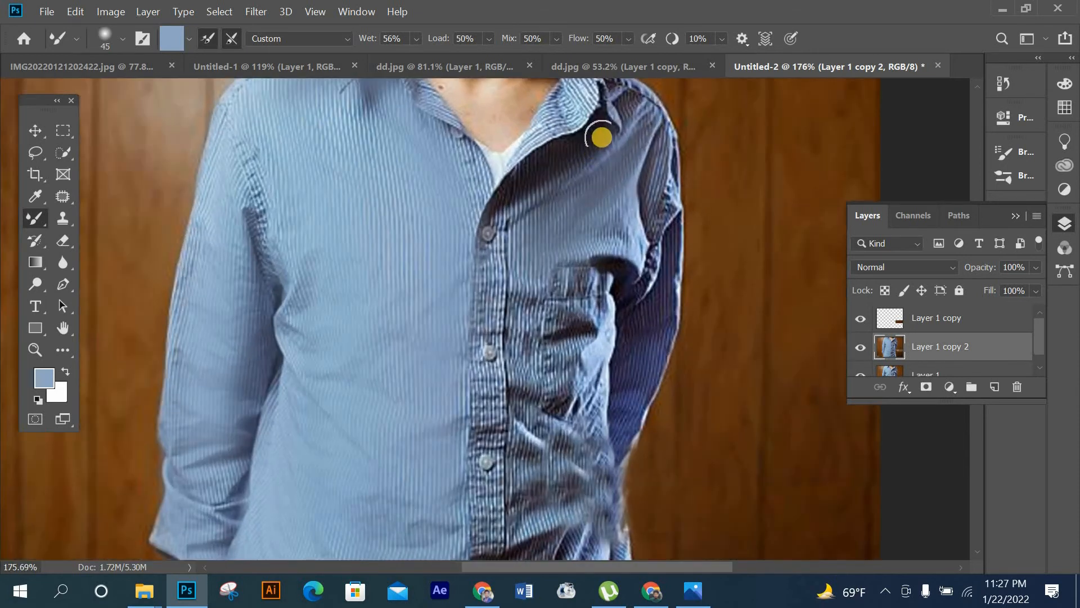
pyautogui.moveTo(600, 138)
pyautogui.mouseDown()
pyautogui.moveTo(542, 212)
pyautogui.moveTo(579, 164)
pyautogui.moveTo(578, 148)
pyautogui.moveTo(549, 157)
pyautogui.moveTo(524, 183)
pyautogui.moveTo(510, 227)
pyautogui.moveTo(520, 295)
pyautogui.moveTo(567, 218)
pyautogui.moveTo(551, 170)
pyautogui.moveTo(525, 218)
pyautogui.moveTo(513, 437)
pyautogui.mouseUp()
pyautogui.scroll(-2, 550, 171)
pyautogui.scroll(-1, 523, 196)
pyautogui.moveTo(536, 190); pyautogui.dragTo(542, 362)
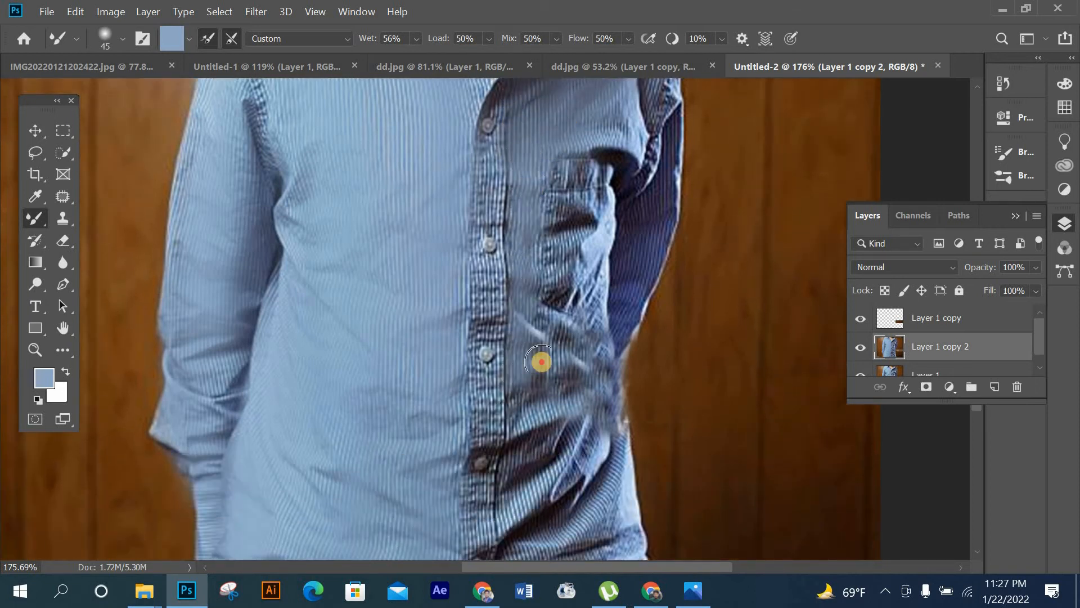
pyautogui.scroll(-3, 545, 220)
pyautogui.moveTo(523, 244); pyautogui.dragTo(533, 475)
pyautogui.moveTo(518, 352); pyautogui.dragTo(502, 491)
pyautogui.moveTo(550, 238); pyautogui.dragTo(532, 478)
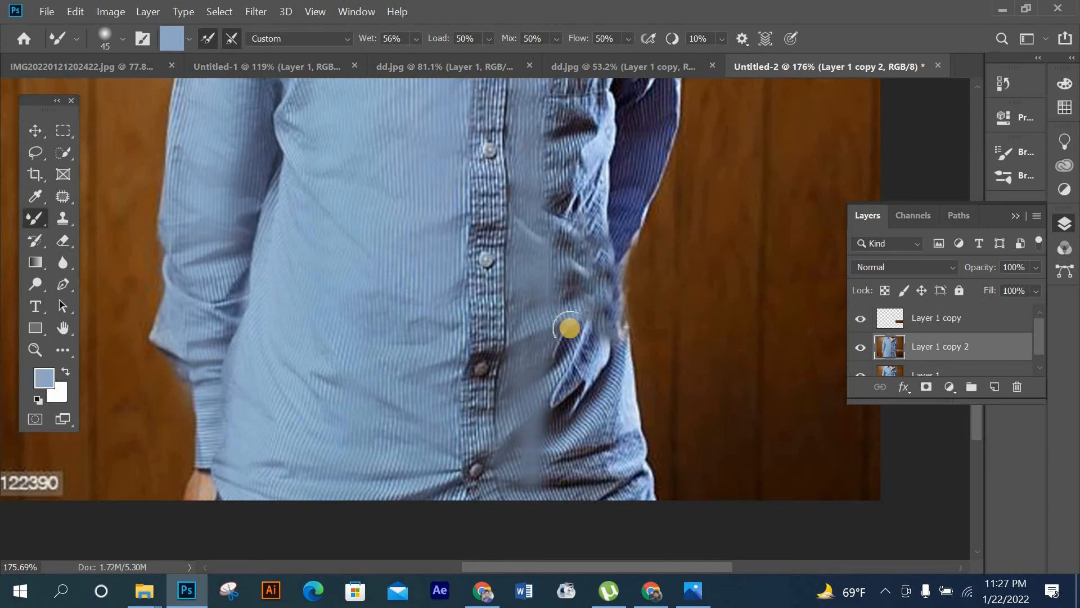
# - Blend away the deep folds below the pocket toward the side edge and hem, and soften the pocket creases
pyautogui.moveTo(562, 203); pyautogui.dragTo(556, 414)
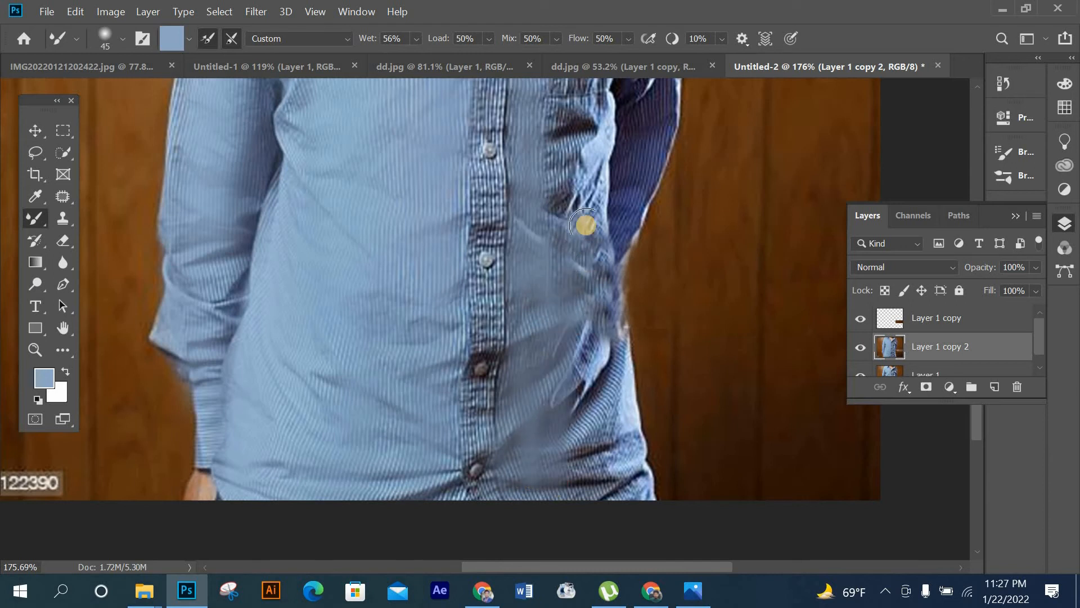
pyautogui.moveTo(585, 225); pyautogui.dragTo(598, 487)
pyautogui.moveTo(622, 295)
pyautogui.mouseDown()
pyautogui.moveTo(608, 338)
pyautogui.moveTo(619, 480)
pyautogui.moveTo(639, 434)
pyautogui.mouseUp()
pyautogui.moveTo(594, 398)
pyautogui.mouseDown()
pyautogui.moveTo(566, 497)
pyautogui.moveTo(555, 388)
pyautogui.moveTo(540, 511)
pyautogui.moveTo(513, 457)
pyautogui.mouseUp()
pyautogui.scroll(3, 560, 358)
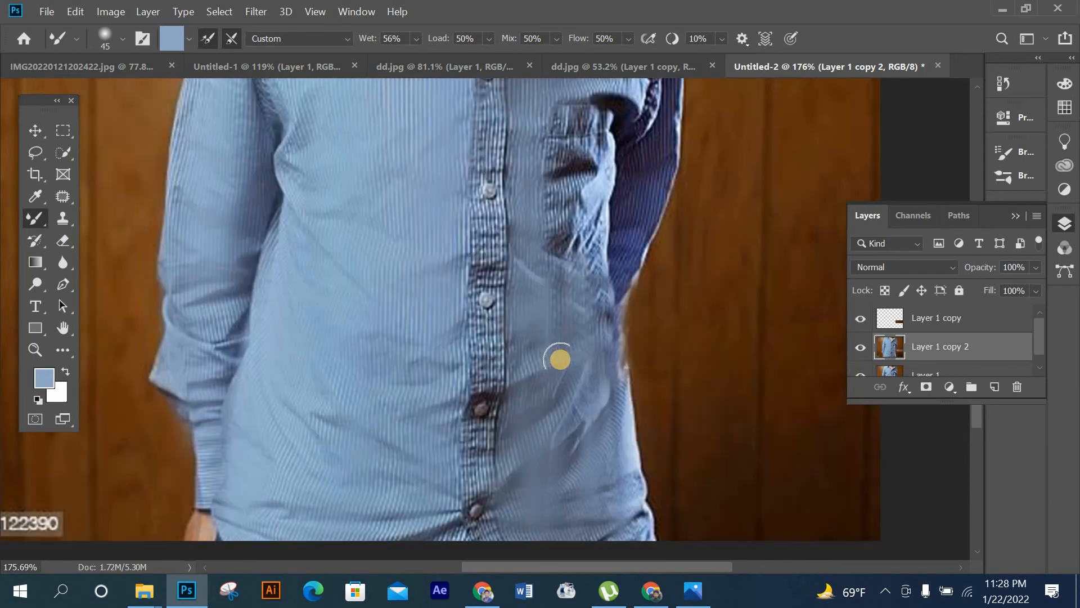
pyautogui.moveTo(576, 191)
pyautogui.mouseDown()
pyautogui.moveTo(560, 344)
pyautogui.moveTo(558, 209)
pyautogui.moveTo(553, 331)
pyautogui.moveTo(584, 311)
pyautogui.moveTo(604, 203)
pyautogui.moveTo(594, 397)
pyautogui.moveTo(622, 307)
pyautogui.mouseUp()
# - Smooth the dark blue sleeve on the pocket side from the shoulder seam down to the waist
pyautogui.scroll(2, 637, 324)
pyautogui.scroll(2, 636, 324)
pyautogui.moveTo(662, 226)
pyautogui.mouseDown()
pyautogui.moveTo(638, 181)
pyautogui.moveTo(649, 226)
pyautogui.moveTo(660, 217)
pyautogui.moveTo(668, 313)
pyautogui.moveTo(656, 274)
pyautogui.mouseUp()
pyautogui.scroll(-1, 656, 274)
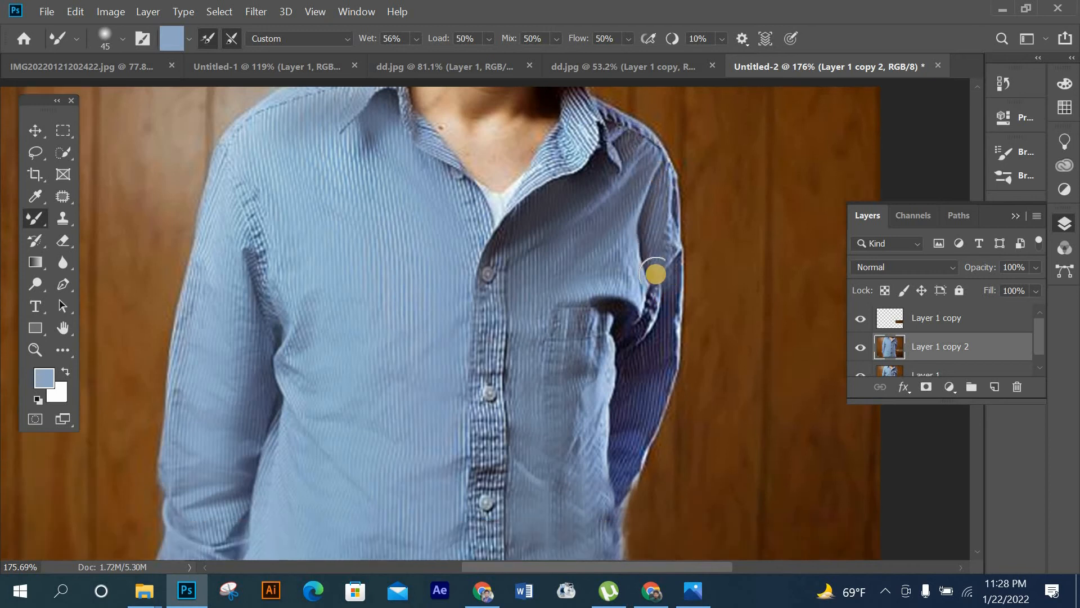
pyautogui.scroll(-1, 655, 274)
pyautogui.moveTo(667, 212)
pyautogui.mouseDown()
pyautogui.moveTo(658, 334)
pyautogui.moveTo(643, 386)
pyautogui.moveTo(652, 261)
pyautogui.moveTo(629, 404)
pyautogui.moveTo(623, 269)
pyautogui.moveTo(630, 420)
pyautogui.mouseUp()
pyautogui.scroll(-2, 649, 303)
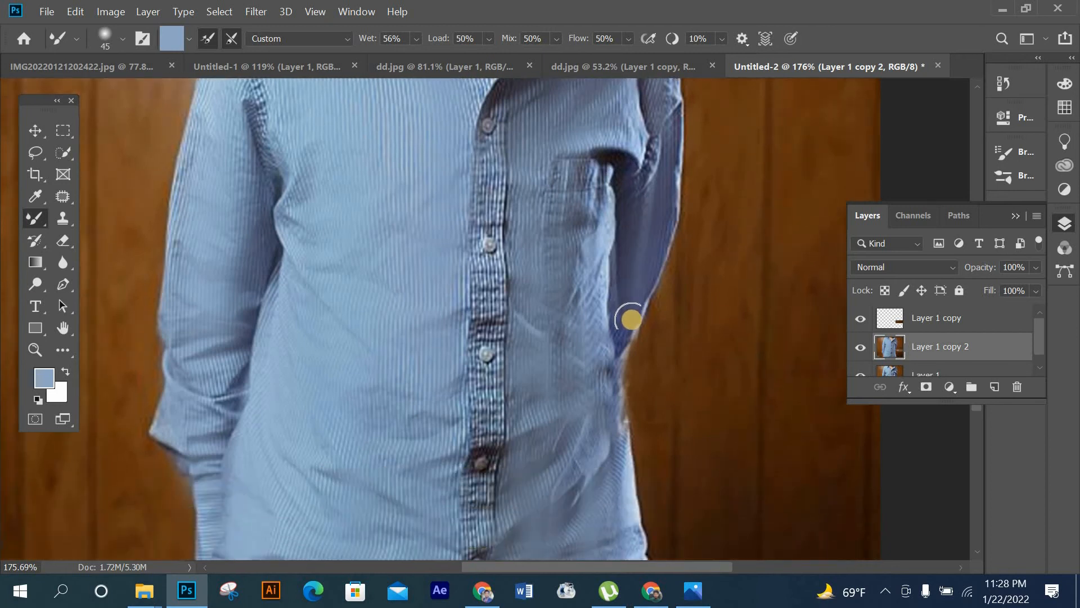
pyautogui.moveTo(631, 319)
pyautogui.mouseDown()
pyautogui.moveTo(602, 386)
pyautogui.moveTo(629, 357)
pyautogui.mouseUp()
# - Smooth the wrinkled button placket between the buttons from the upper chest down toward the hem
pyautogui.scroll(3, 610, 374)
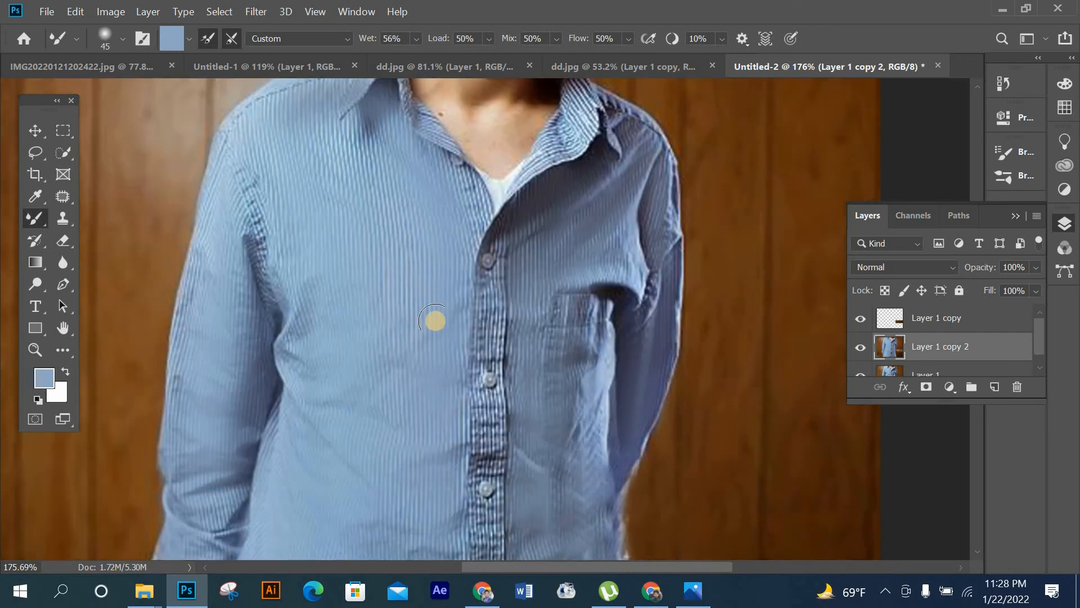
pyautogui.moveTo(488, 298)
pyautogui.mouseDown()
pyautogui.moveTo(495, 350)
pyautogui.moveTo(508, 231)
pyautogui.moveTo(473, 212)
pyautogui.mouseUp()
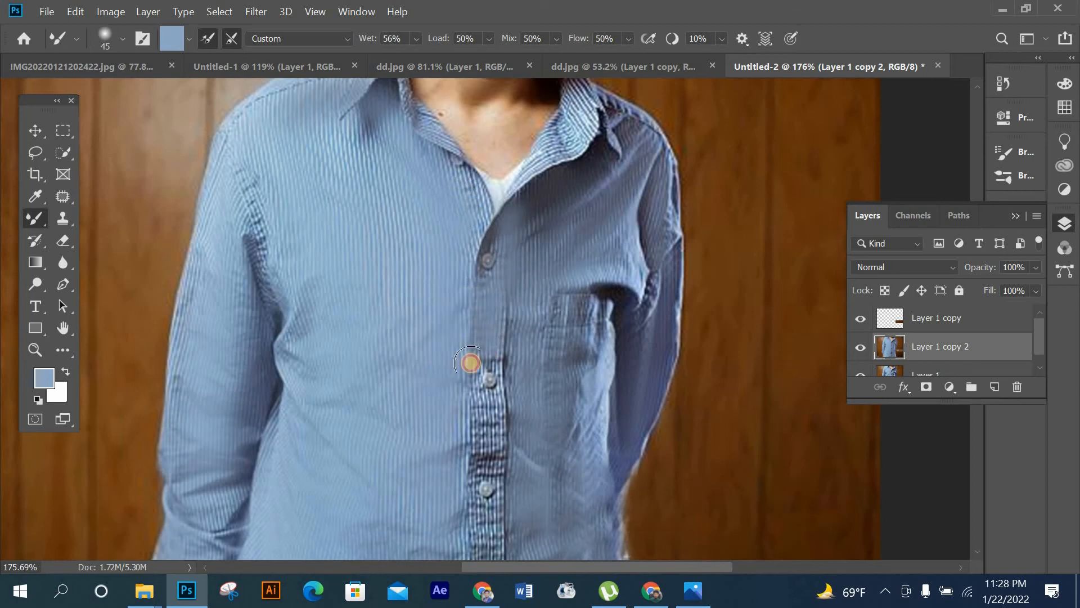
pyautogui.moveTo(511, 375)
pyautogui.mouseDown()
pyautogui.moveTo(482, 441)
pyautogui.moveTo(475, 427)
pyautogui.mouseUp()
pyautogui.scroll(-3, 487, 321)
pyautogui.scroll(-2, 487, 321)
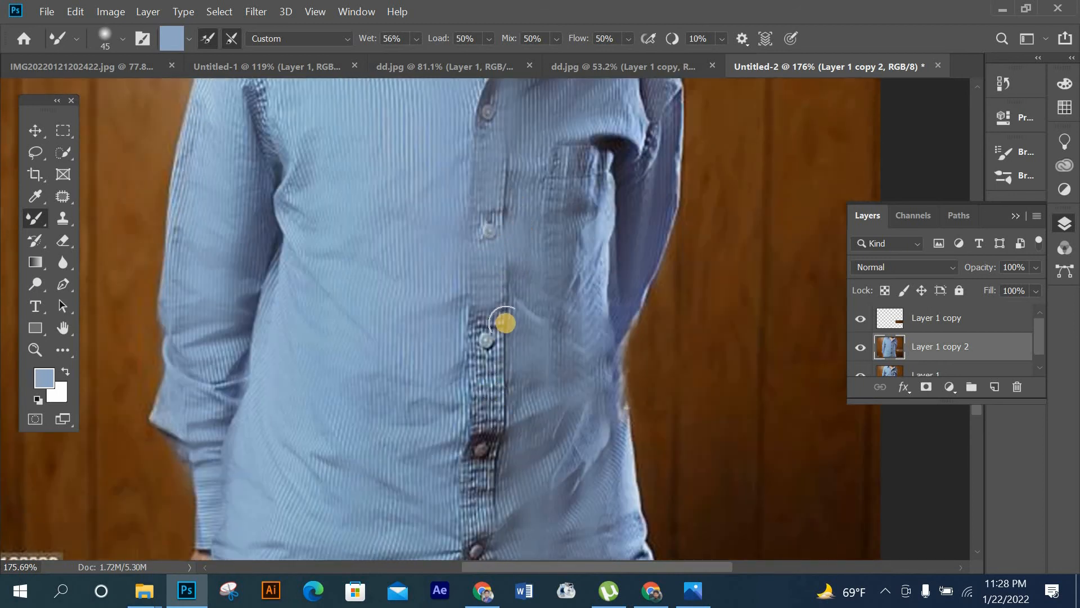
pyautogui.moveTo(511, 346)
pyautogui.mouseDown()
pyautogui.moveTo(475, 369)
pyautogui.moveTo(524, 386)
pyautogui.moveTo(486, 433)
pyautogui.moveTo(463, 417)
pyautogui.moveTo(478, 381)
pyautogui.moveTo(480, 426)
pyautogui.moveTo(473, 391)
pyautogui.moveTo(487, 378)
pyautogui.moveTo(496, 479)
pyautogui.moveTo(450, 483)
pyautogui.moveTo(444, 454)
pyautogui.moveTo(457, 394)
pyautogui.moveTo(454, 376)
pyautogui.moveTo(432, 367)
pyautogui.moveTo(525, 392)
pyautogui.moveTo(508, 395)
pyautogui.moveTo(514, 432)
pyautogui.mouseUp()
pyautogui.scroll(-3, 478, 405)
# - Smooth the shirt collar on the pocket side toward the shoulder with the Mixer Brush
pyautogui.scroll(4, 537, 387)
pyautogui.scroll(6, 581, 299)
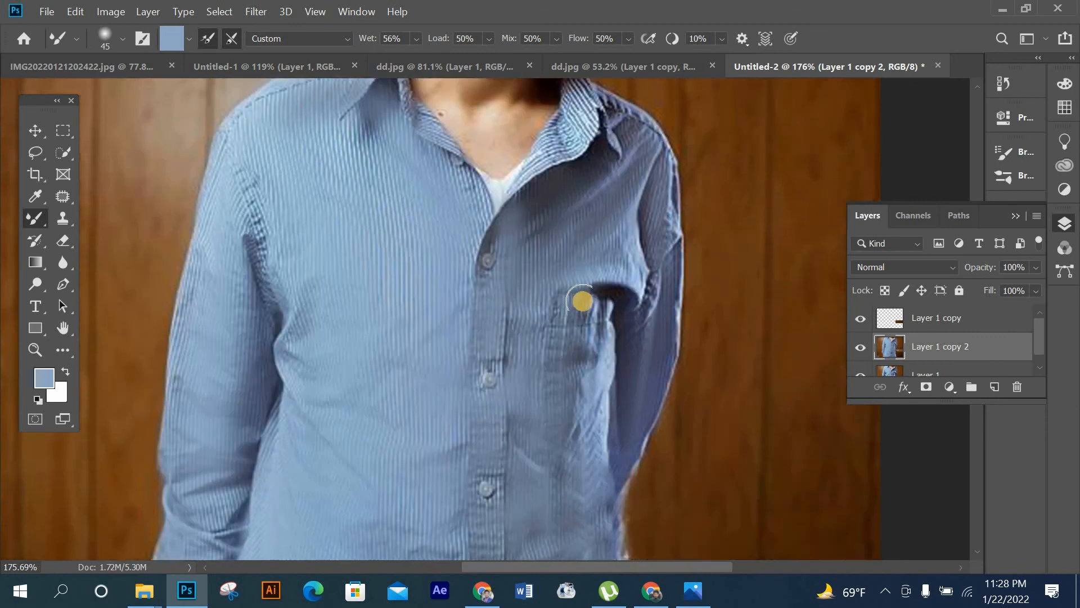
pyautogui.moveTo(576, 137)
pyautogui.mouseDown()
pyautogui.moveTo(544, 214)
pyautogui.moveTo(603, 176)
pyautogui.mouseUp()
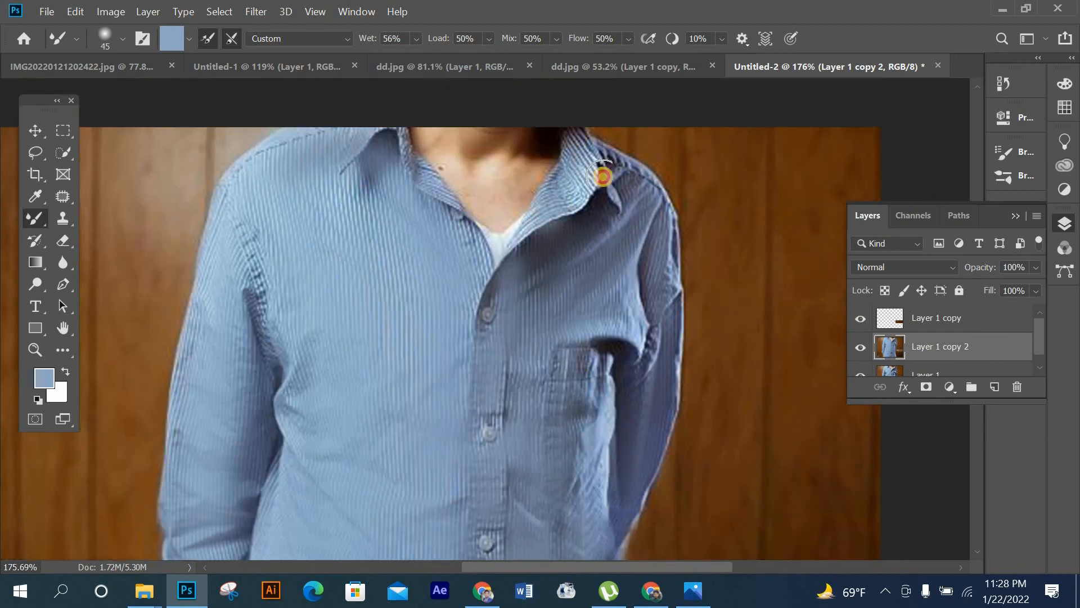
pyautogui.scroll(-1, 677, 222)
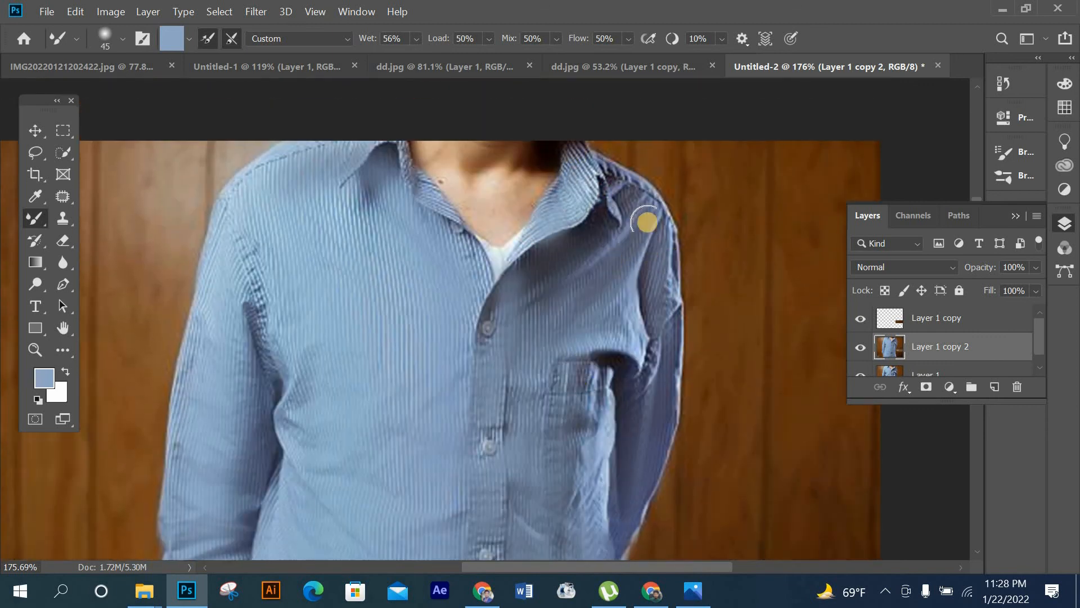
# - Compare the shirt before and after retouching by hiding and showing Layer 1 copy 2 twice
pyautogui.scroll(-3, 641, 232)
pyautogui.scroll(-2, 609, 197)
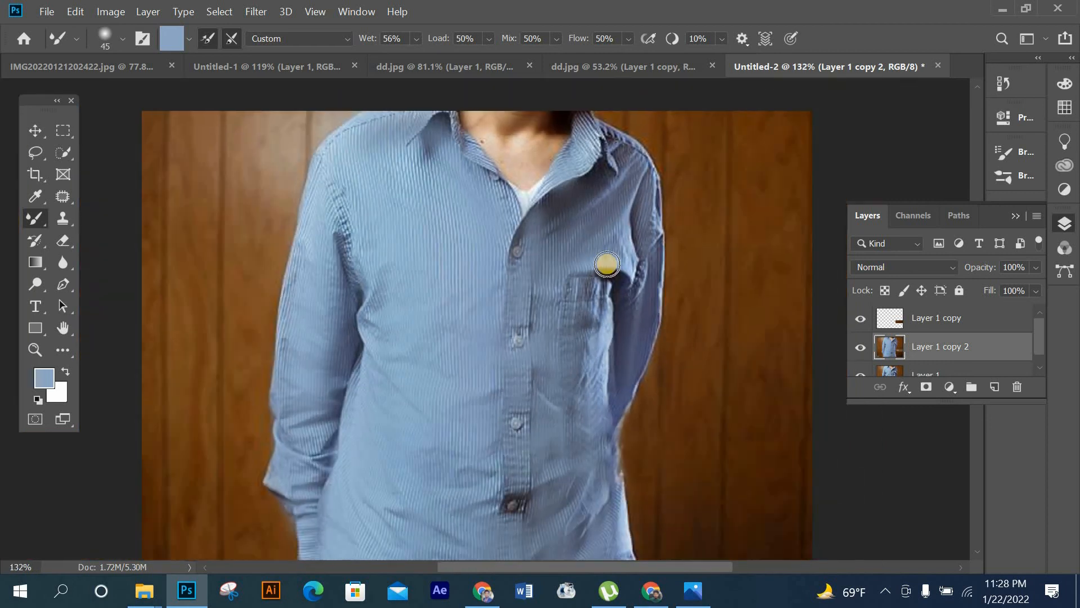
pyautogui.scroll(-5, 675, 321)
pyautogui.scroll(4, 798, 343)
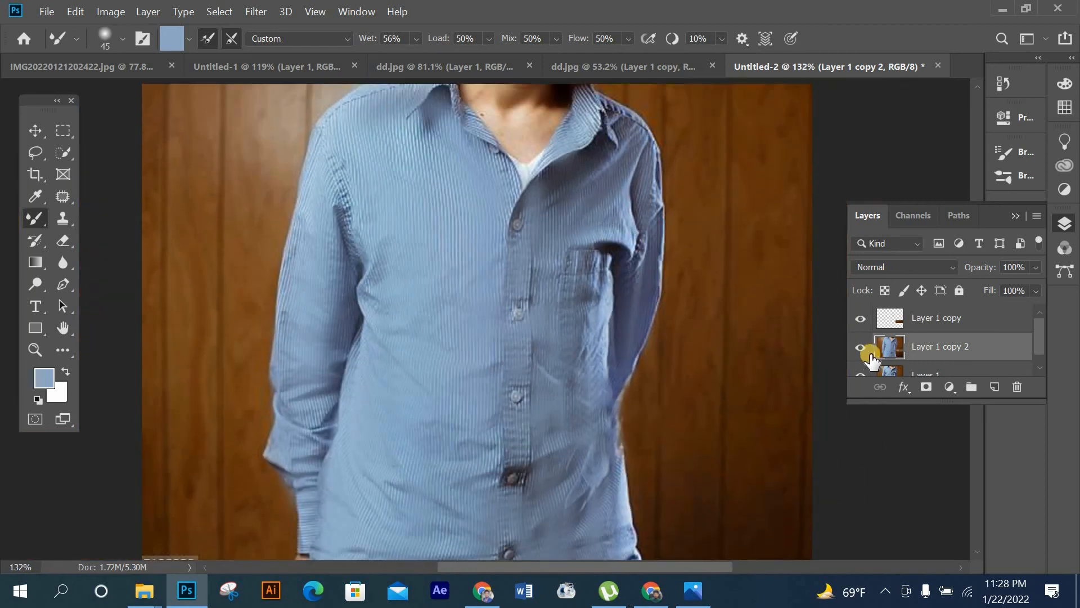
pyautogui.click(865, 347)
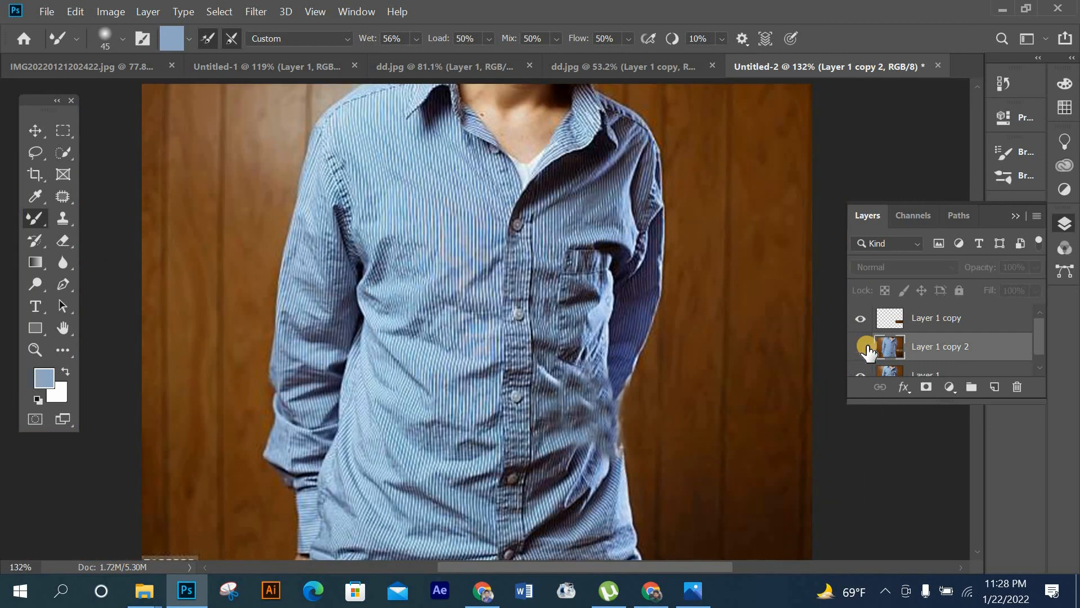
pyautogui.click(865, 347)
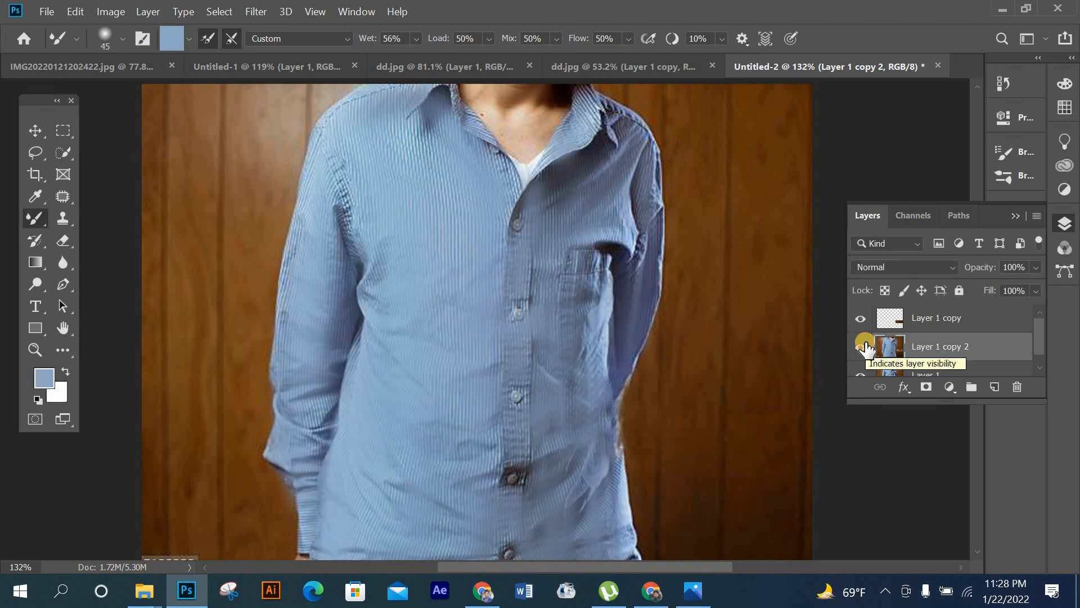
pyautogui.click(865, 347)
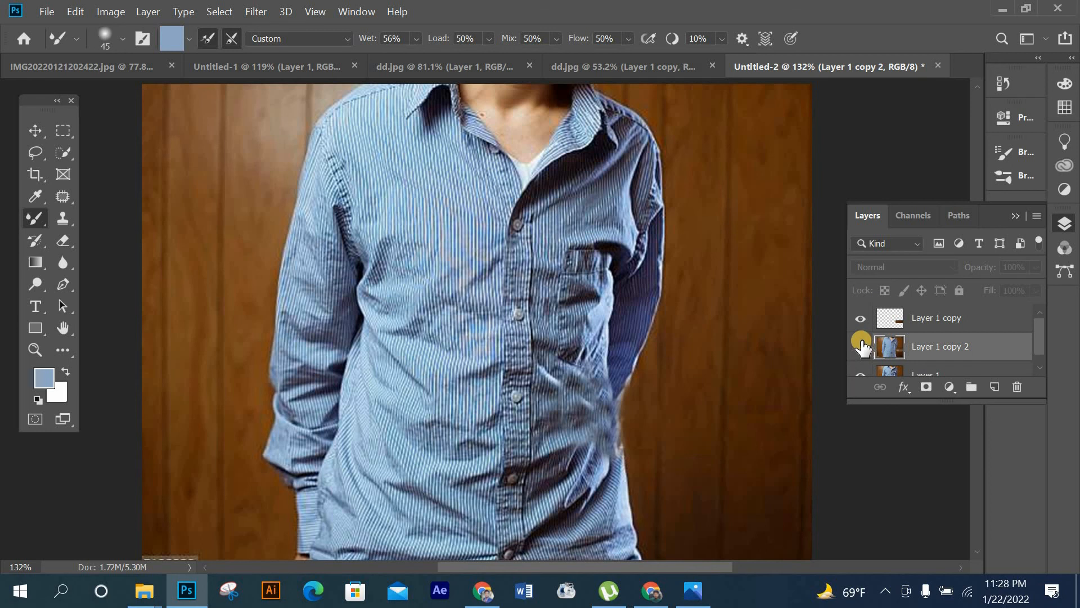
pyautogui.click(862, 347)
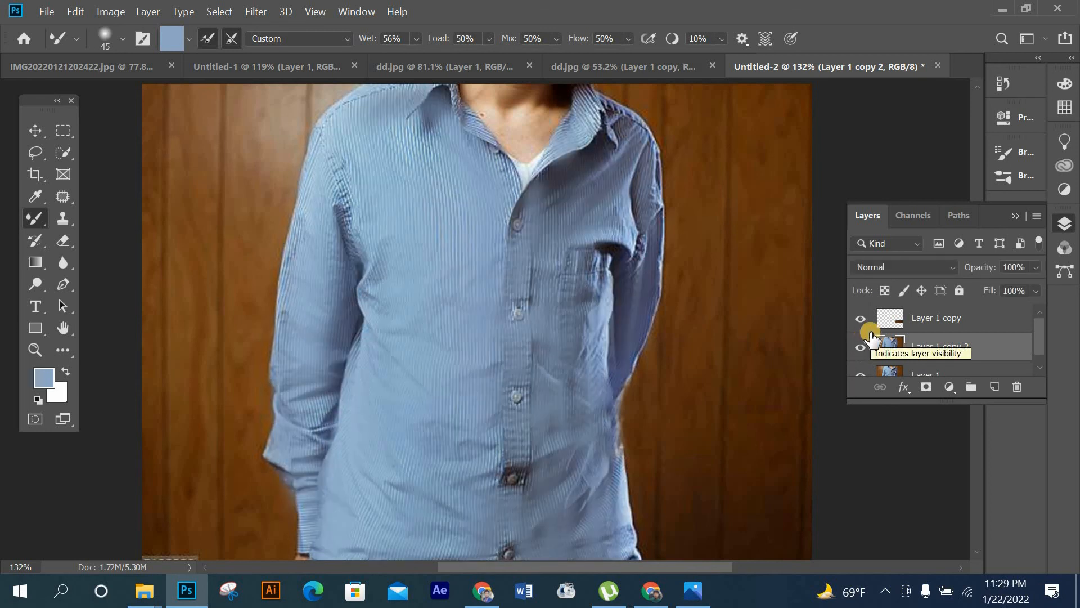
pyautogui.scroll(2, 565, 287)
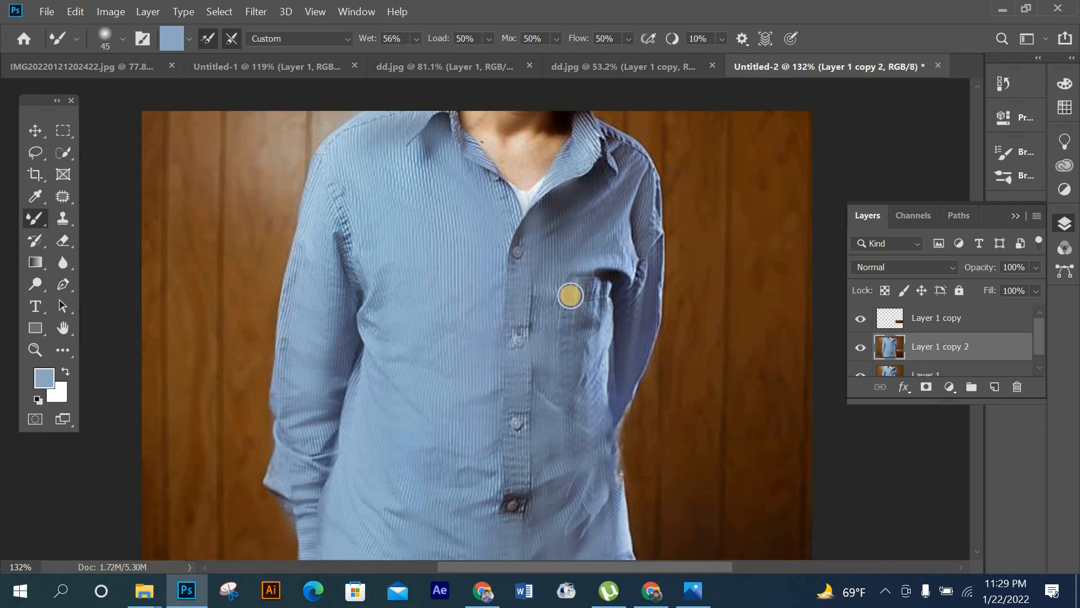
pyautogui.scroll(-3, 570, 295)
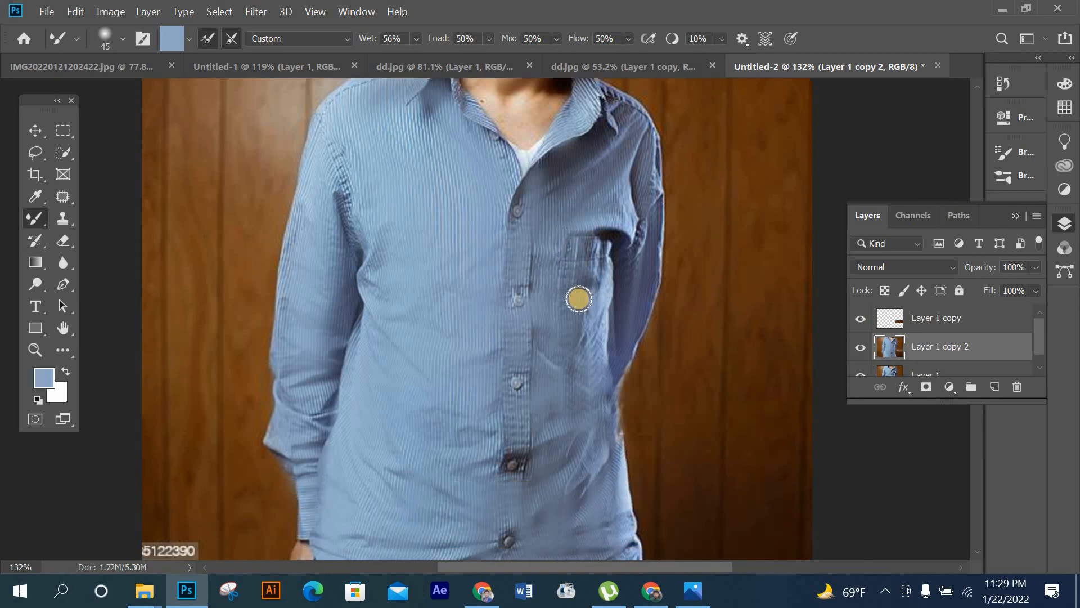